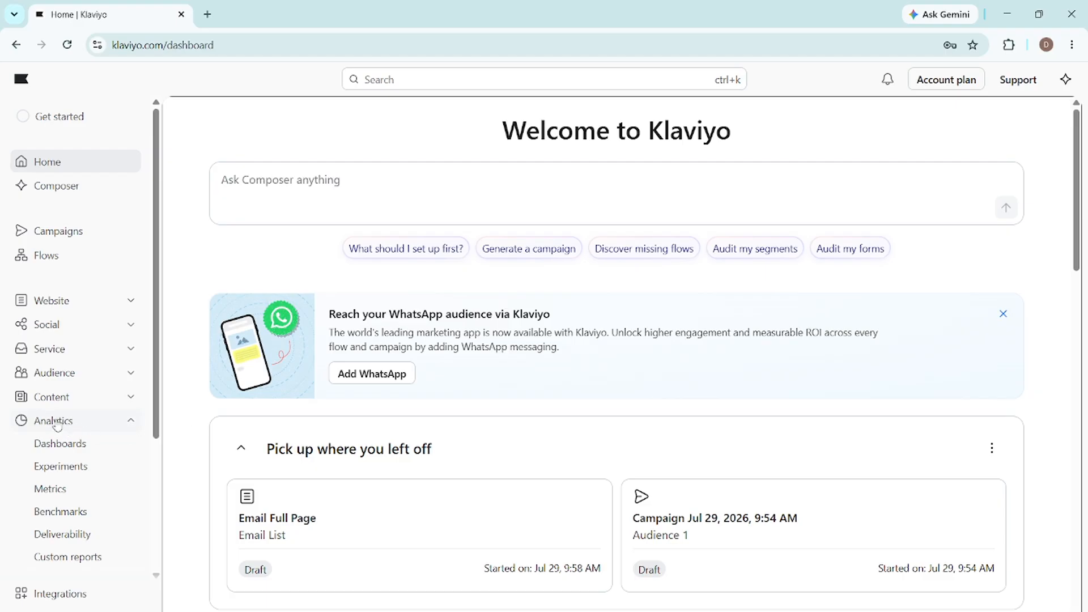
Open the list of analytics dashboards.
{"action": "left_click", "coordinate": [73, 422]}
{"action": "left_click", "coordinate": [71, 424]}
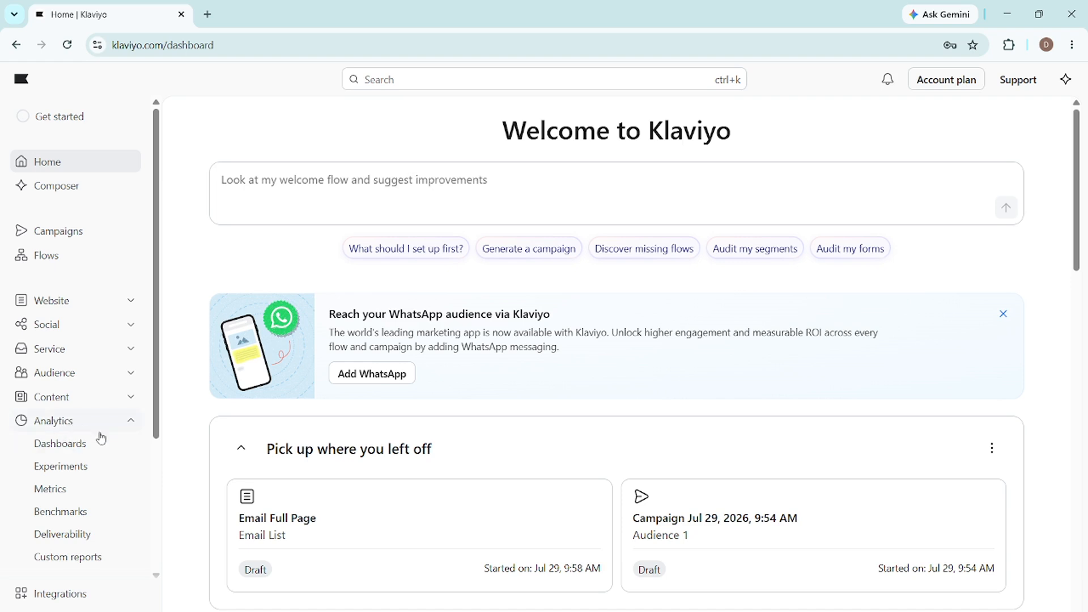
{"action": "left_click", "coordinate": [62, 443]}
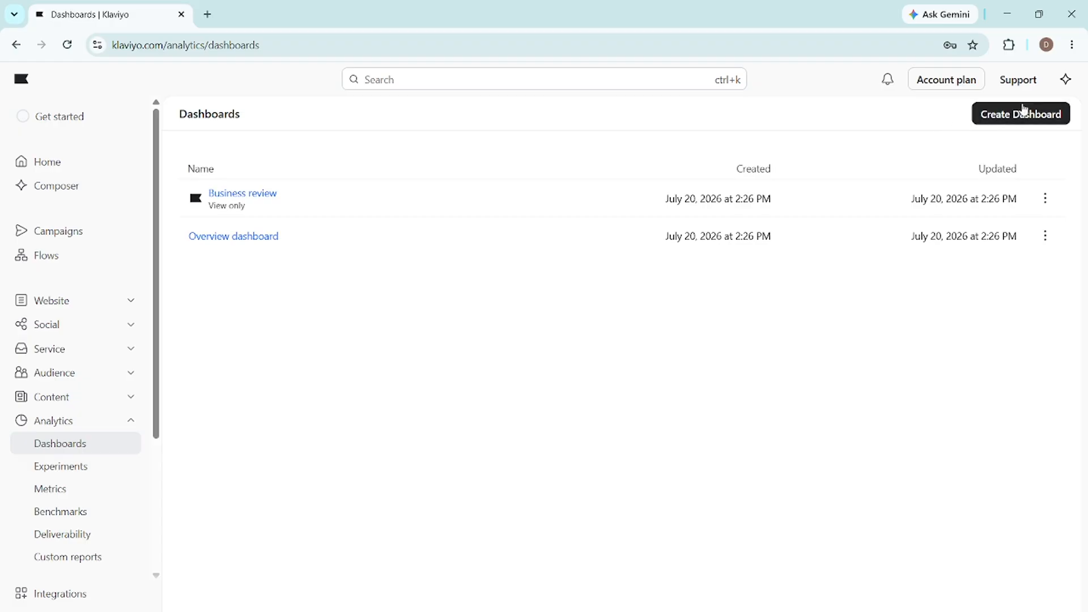
Create a new dashboard named "test".
{"action": "left_click", "coordinate": [1015, 114]}
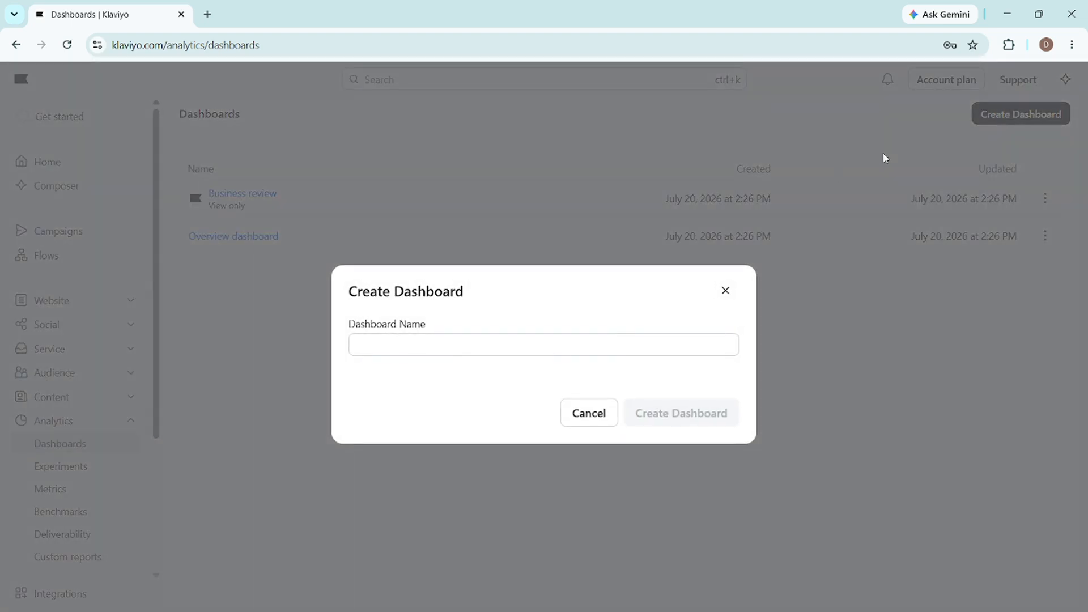
{"action": "left_click", "coordinate": [572, 341]}
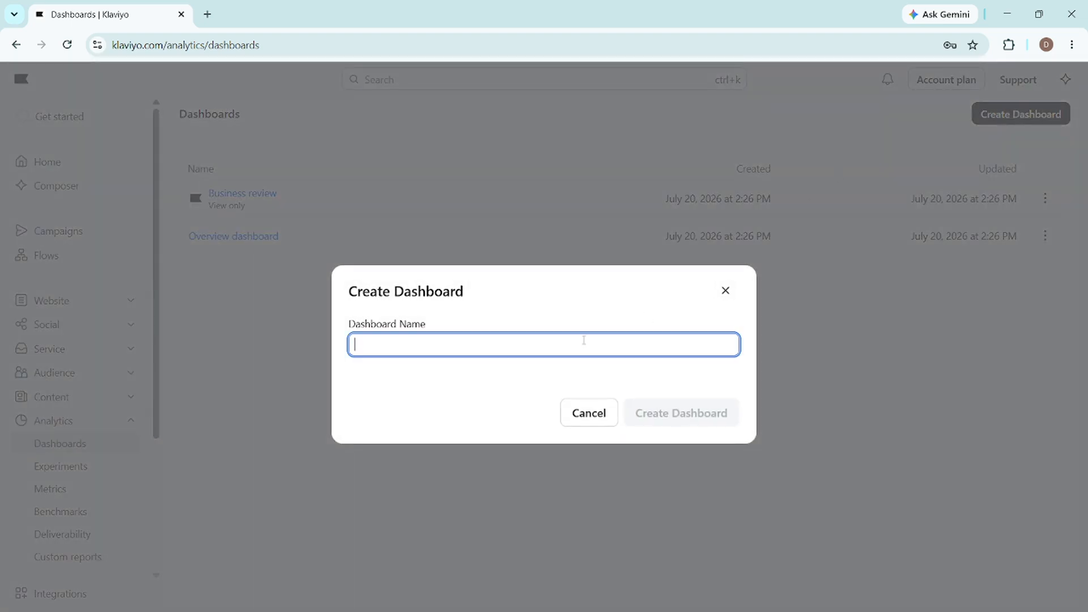
{"action": "type", "text": "test"}
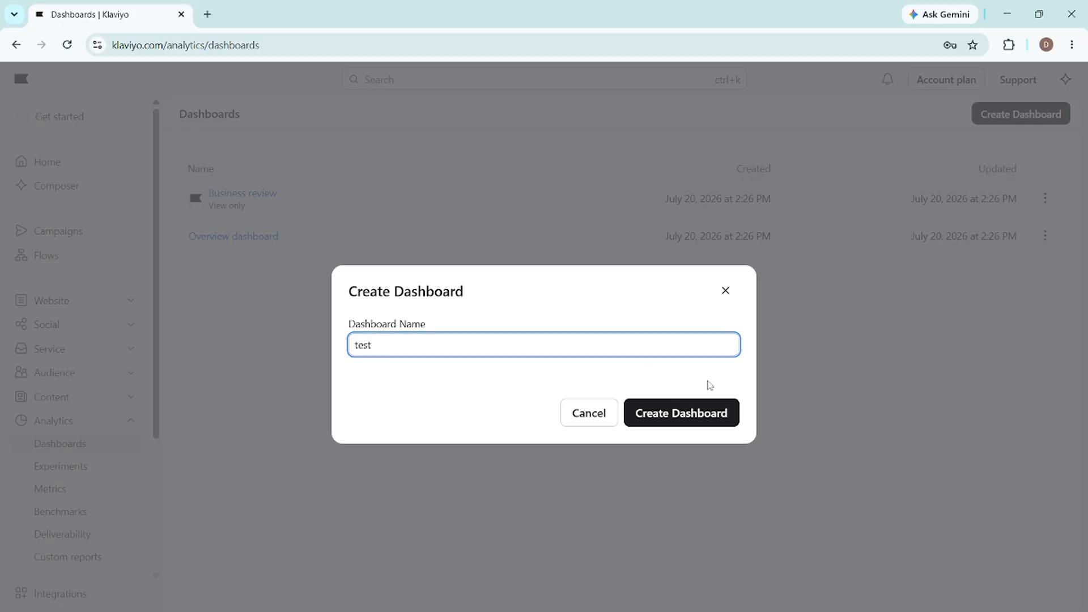
{"action": "left_click", "coordinate": [678, 413]}
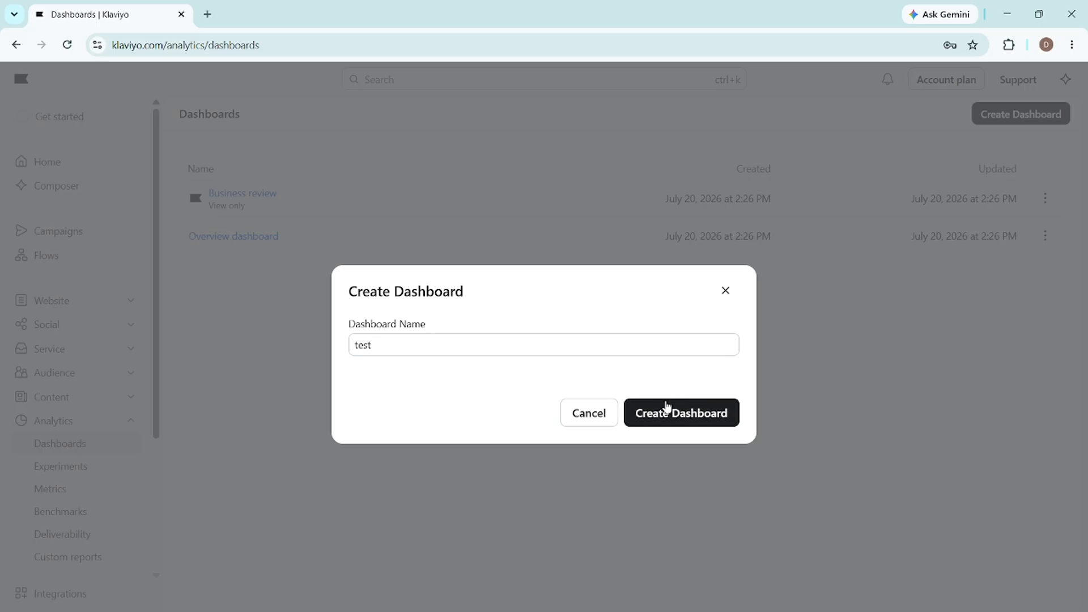
{"action": "left_click", "coordinate": [667, 406]}
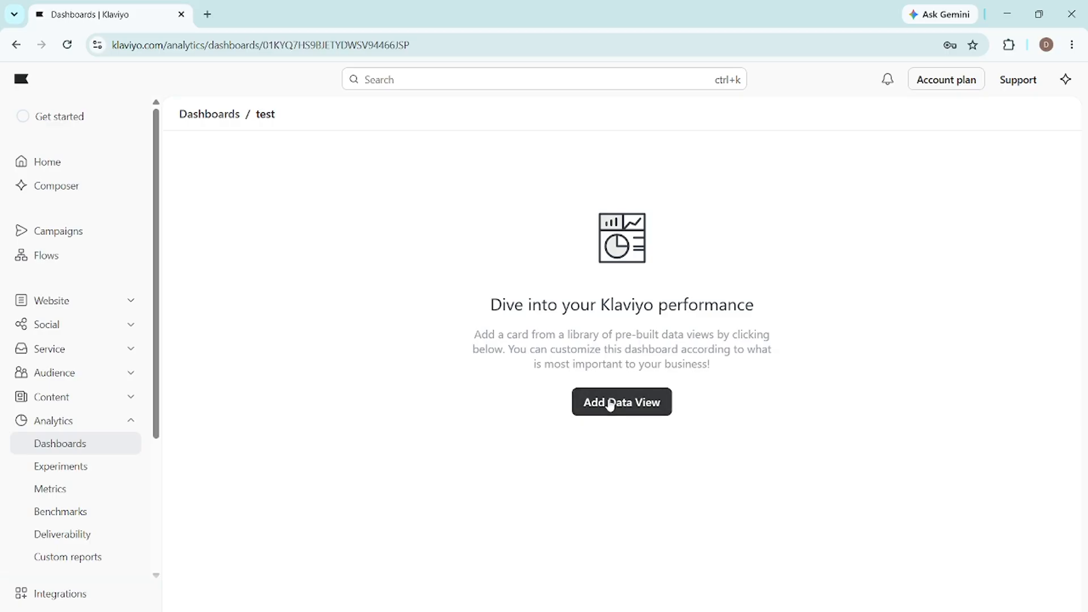
Open the Data View Library for the test dashboard and select the Flow Performance Detail card.
{"action": "left_click", "coordinate": [595, 407]}
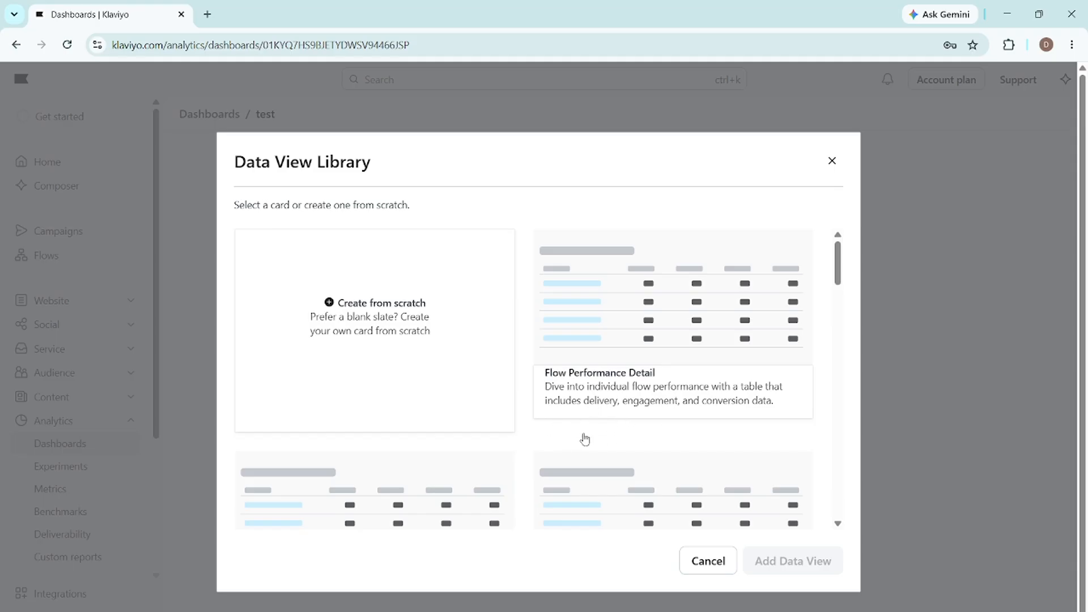
{"action": "left_click", "coordinate": [670, 335]}
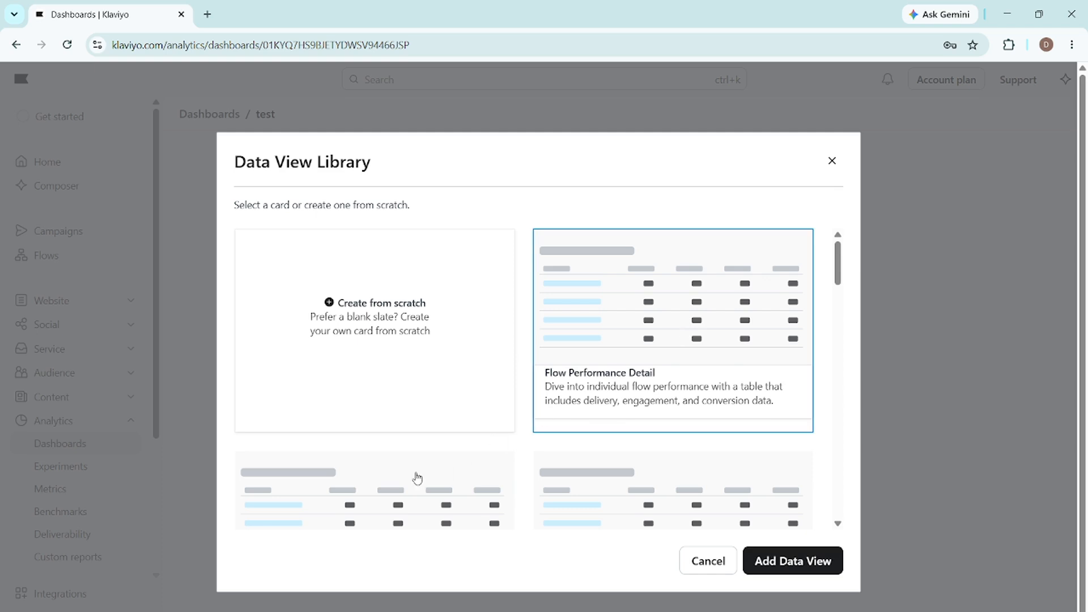
{"action": "left_click", "coordinate": [403, 485]}
{"action": "left_click", "coordinate": [602, 490]}
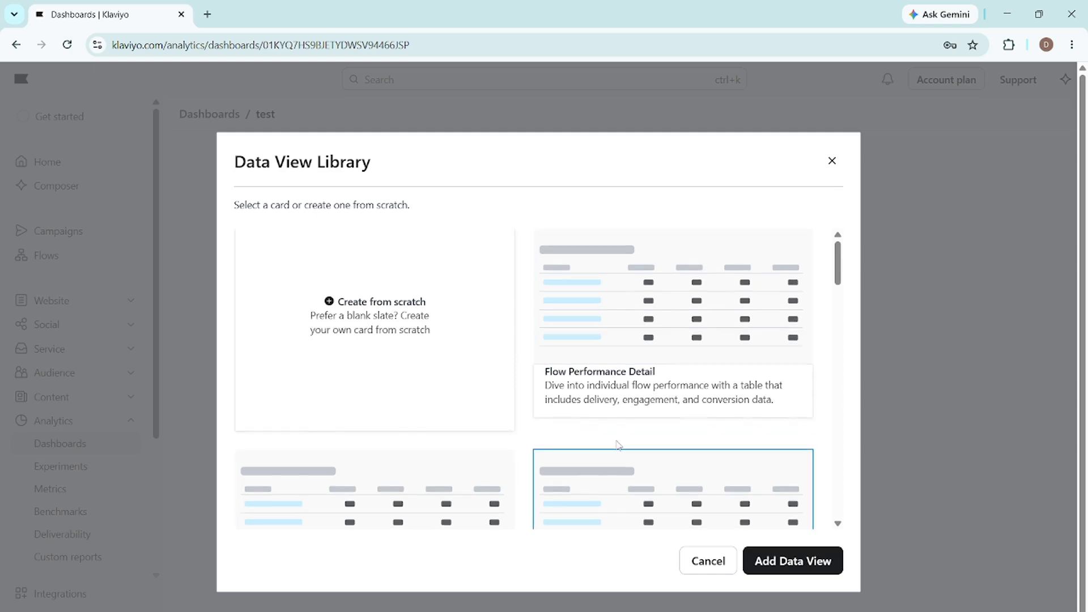
{"action": "scroll", "coordinate": [617, 445], "scroll_direction": "down", "scroll_amount": 4}
{"action": "scroll", "coordinate": [578, 354], "scroll_direction": "up", "scroll_amount": 4}
{"action": "left_click", "coordinate": [648, 334]}
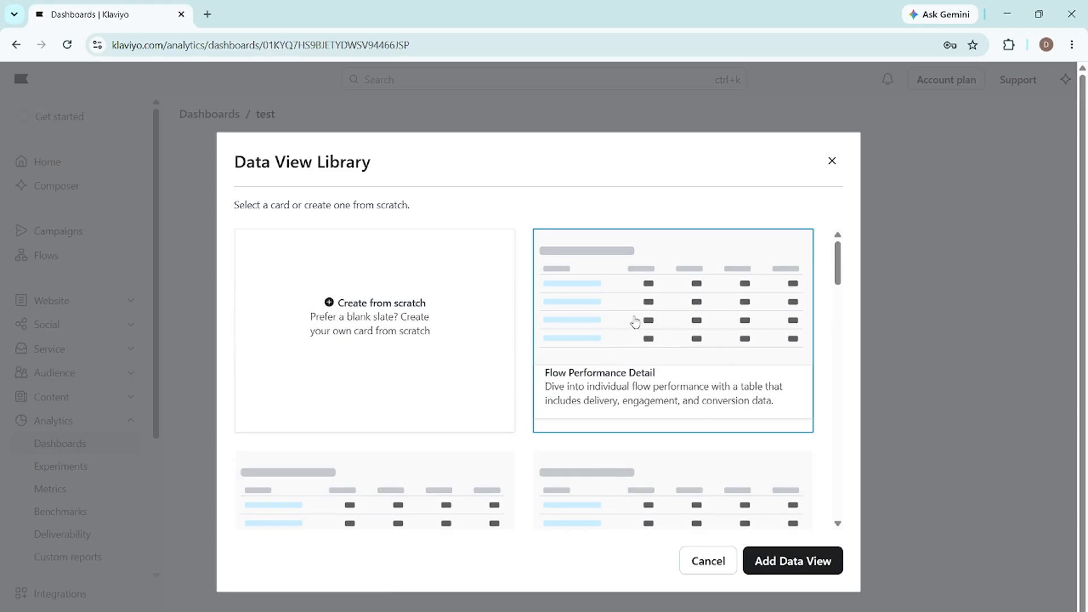
Look through the pre-built cards in the Data View Library, including the campaign, forms, funnel and deliverability ones.
{"action": "scroll", "coordinate": [592, 385], "scroll_direction": "down", "scroll_amount": 1}
{"action": "scroll", "coordinate": [592, 385], "scroll_direction": "down", "scroll_amount": 2}
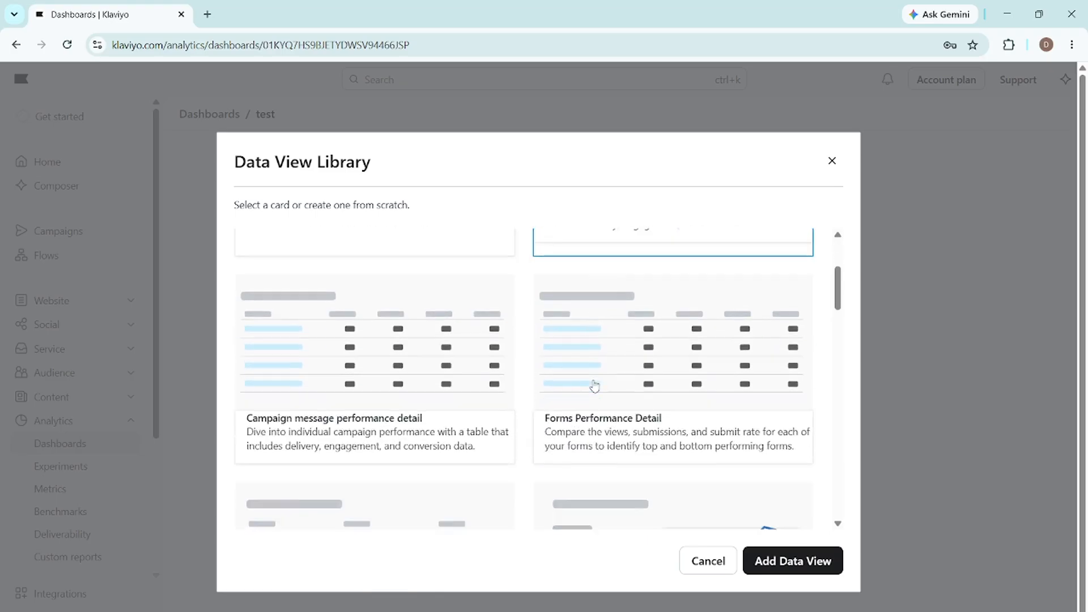
{"action": "scroll", "coordinate": [572, 381], "scroll_direction": "up", "scroll_amount": 2}
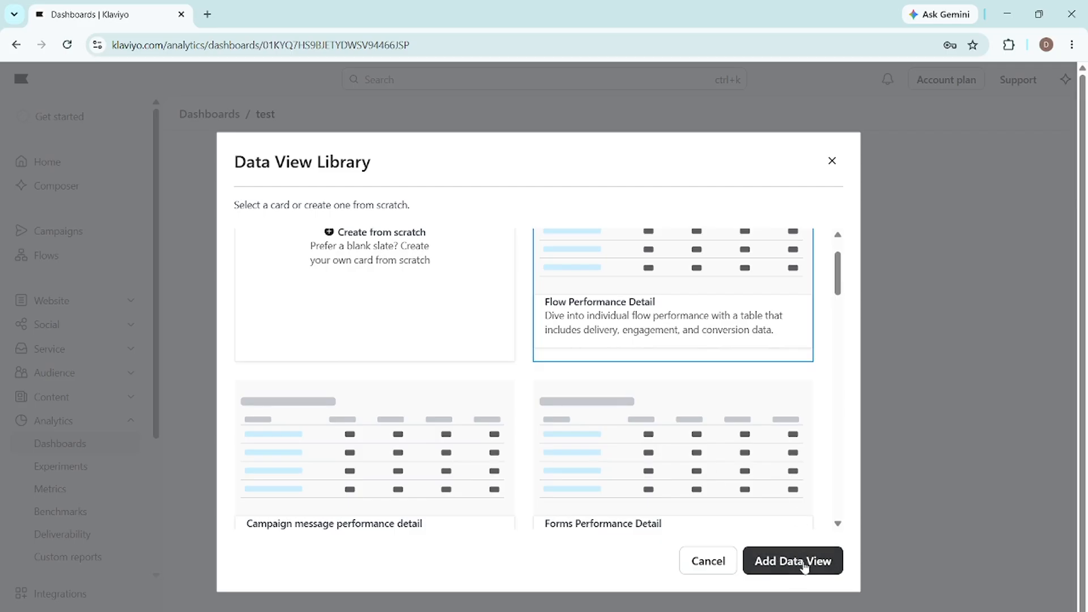
{"action": "scroll", "coordinate": [647, 450], "scroll_direction": "down", "scroll_amount": 3}
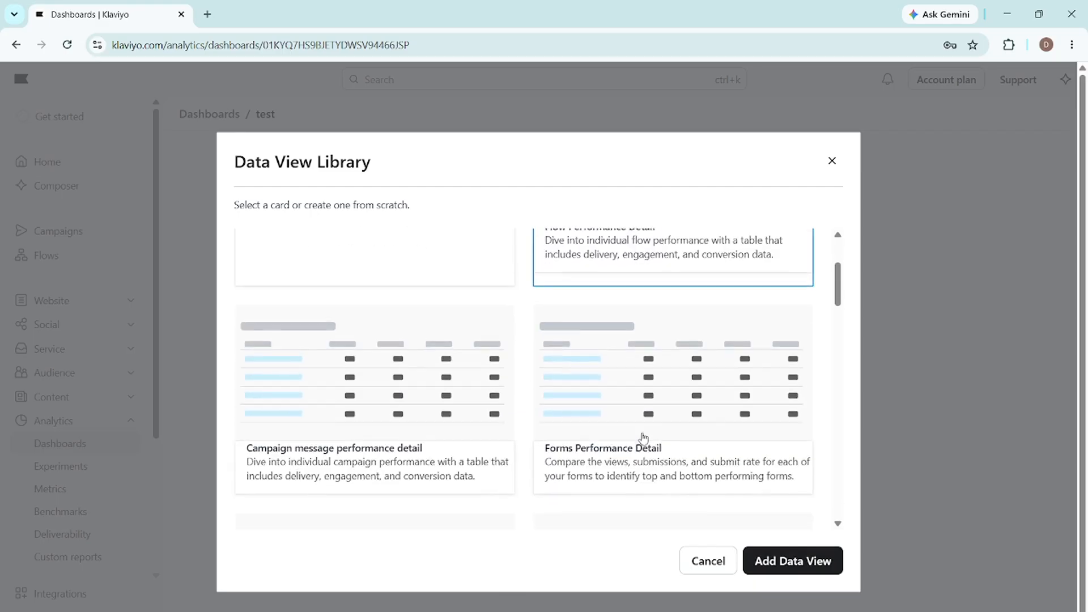
{"action": "scroll", "coordinate": [595, 456], "scroll_direction": "down", "scroll_amount": 3}
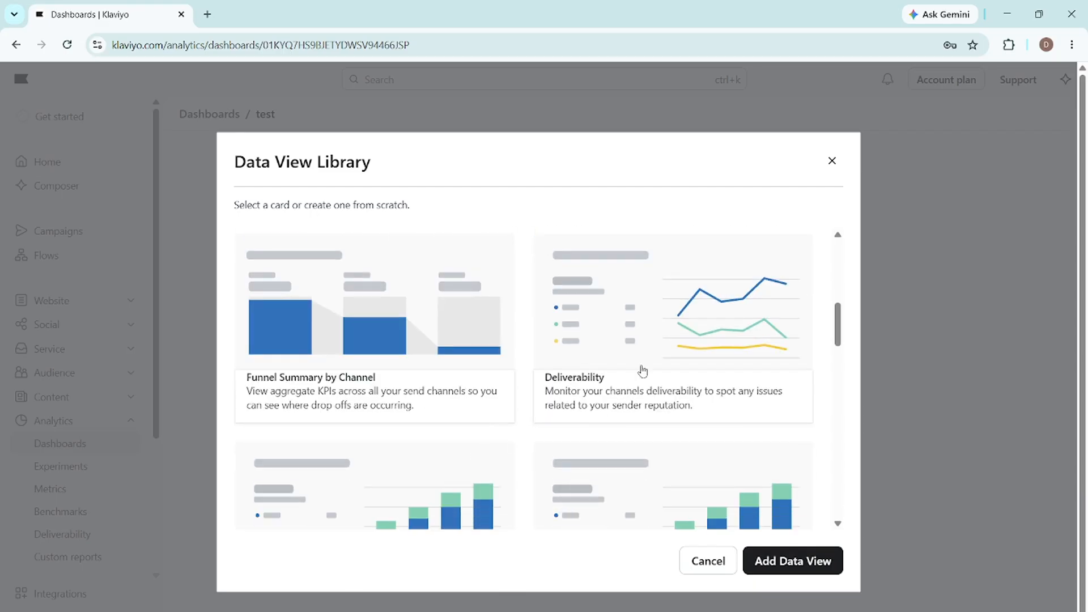
{"action": "scroll", "coordinate": [640, 369], "scroll_direction": "up", "scroll_amount": 3}
{"action": "scroll", "coordinate": [567, 392], "scroll_direction": "down", "scroll_amount": 4}
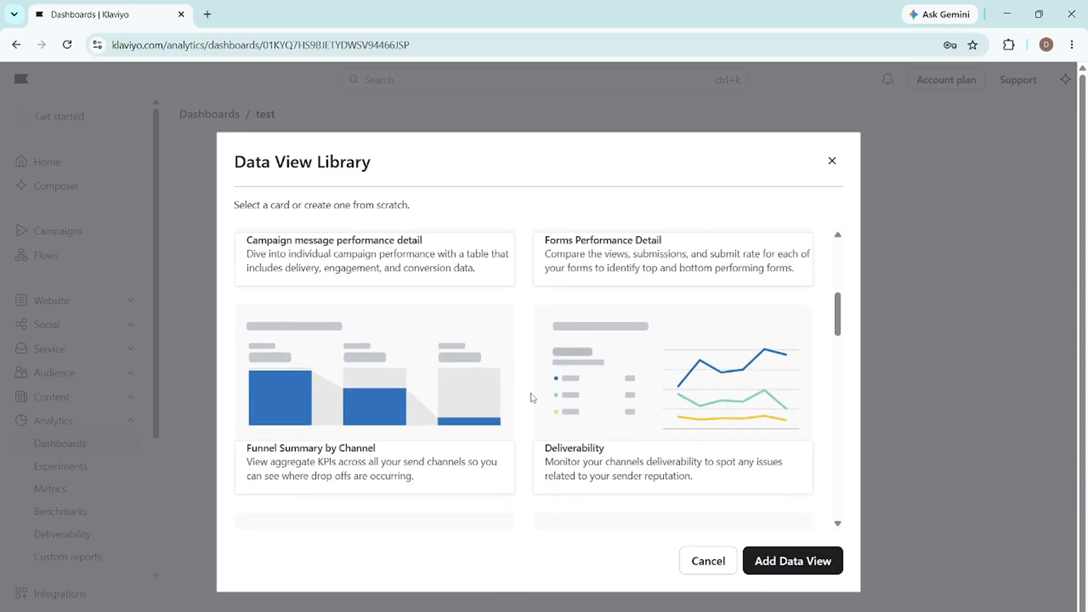
{"action": "scroll", "coordinate": [532, 397], "scroll_direction": "up", "scroll_amount": 5}
{"action": "scroll", "coordinate": [560, 399], "scroll_direction": "up", "scroll_amount": 2}
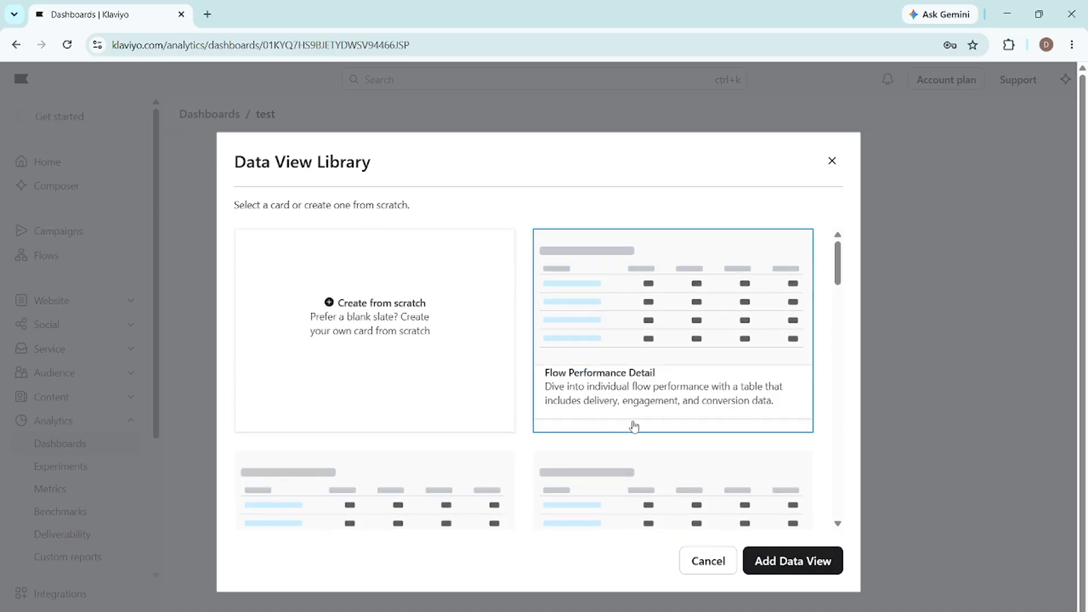
{"action": "scroll", "coordinate": [548, 401], "scroll_direction": "down", "scroll_amount": 3}
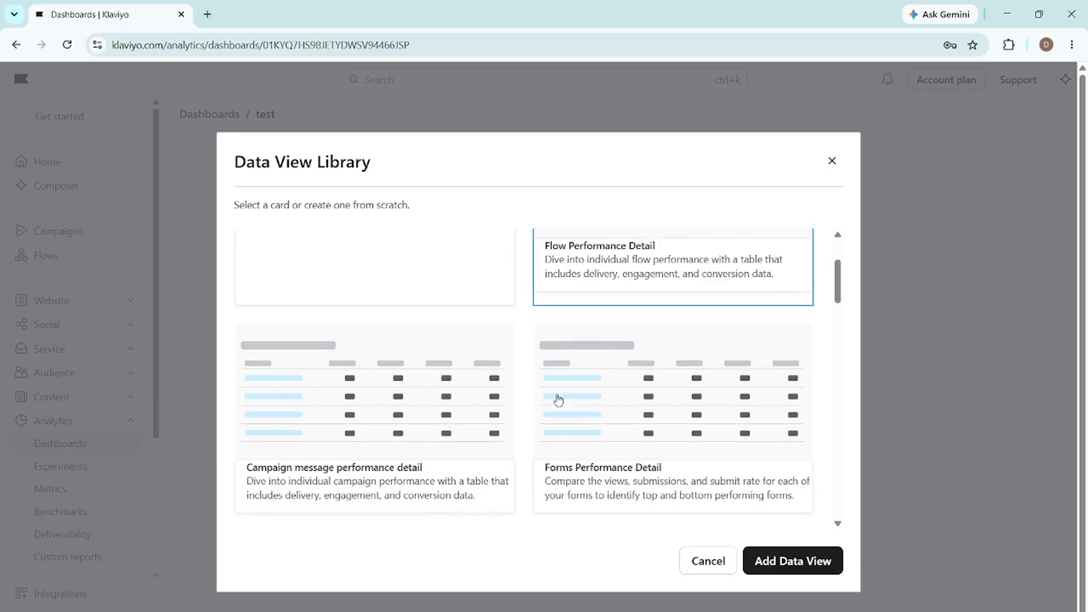
Add the Flow Performance Detail data view to the test dashboard.
{"action": "left_click", "coordinate": [626, 383]}
{"action": "scroll", "coordinate": [512, 401], "scroll_direction": "down", "scroll_amount": 2}
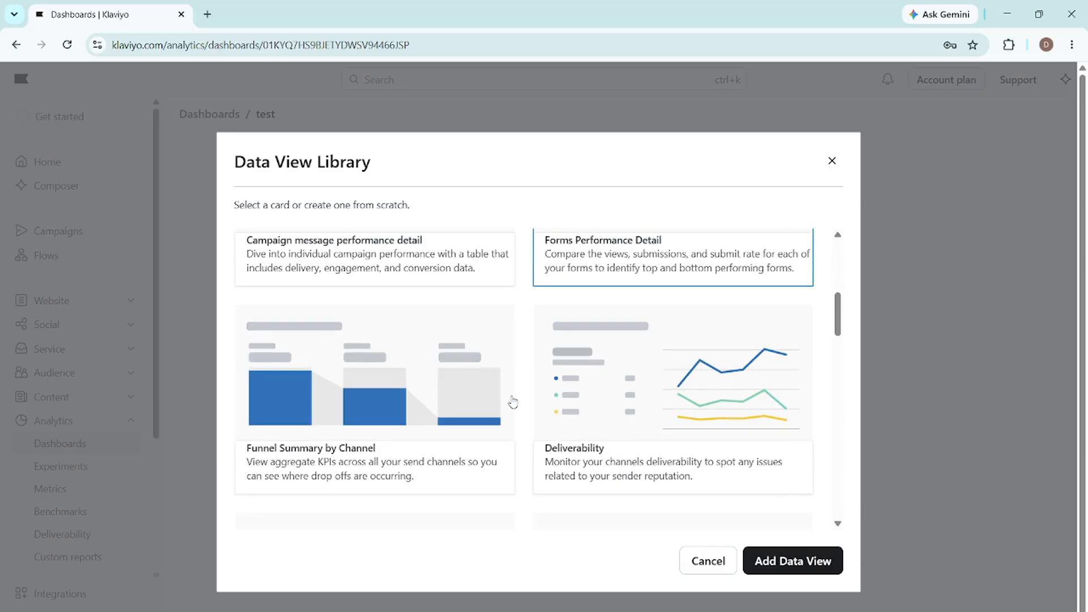
{"action": "left_click", "coordinate": [609, 380]}
{"action": "scroll", "coordinate": [519, 386], "scroll_direction": "up", "scroll_amount": 5}
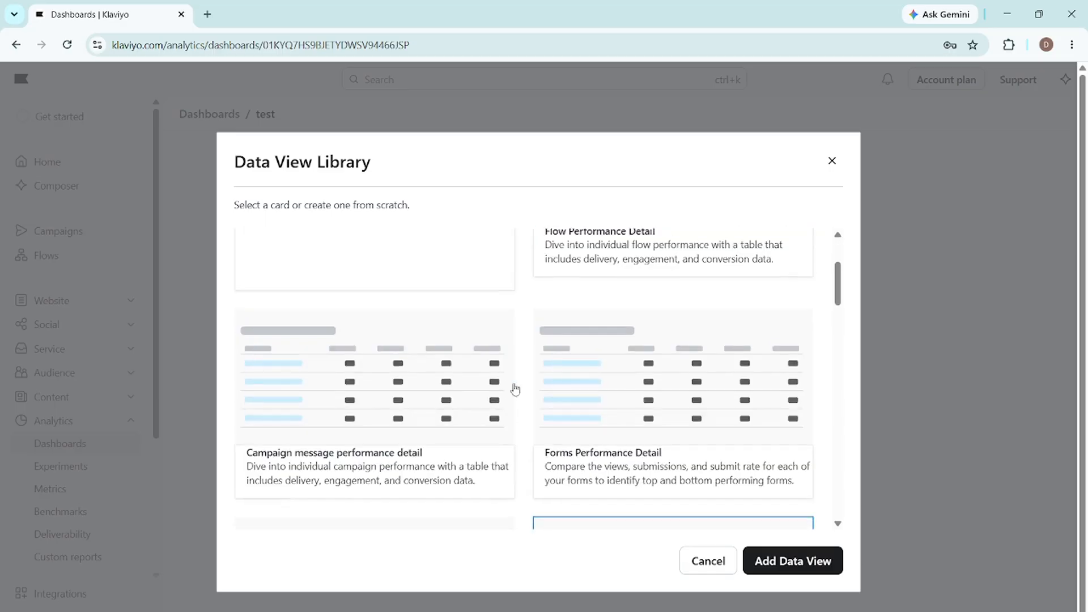
{"action": "left_click", "coordinate": [615, 355]}
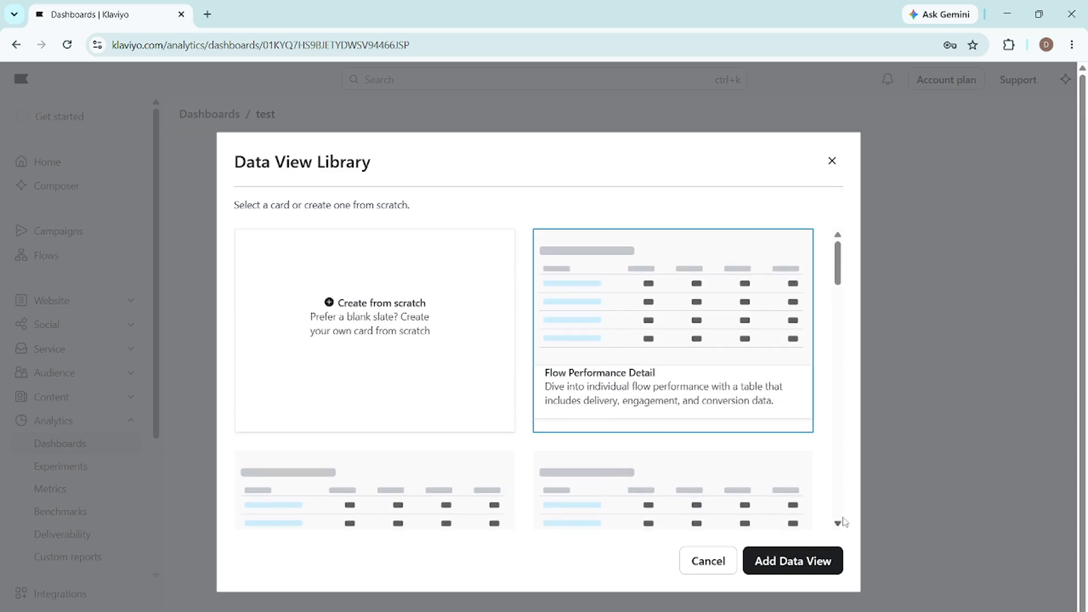
{"action": "left_click", "coordinate": [799, 558]}
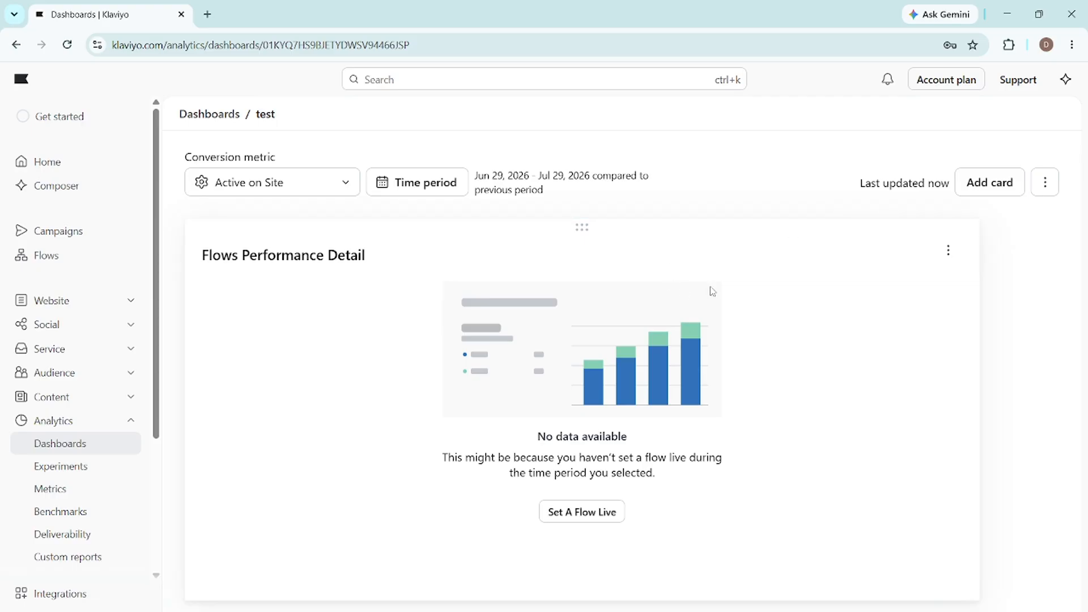
Add the Campaign message performance detail card from the Data View Library to the test dashboard.
{"action": "left_click", "coordinate": [975, 191]}
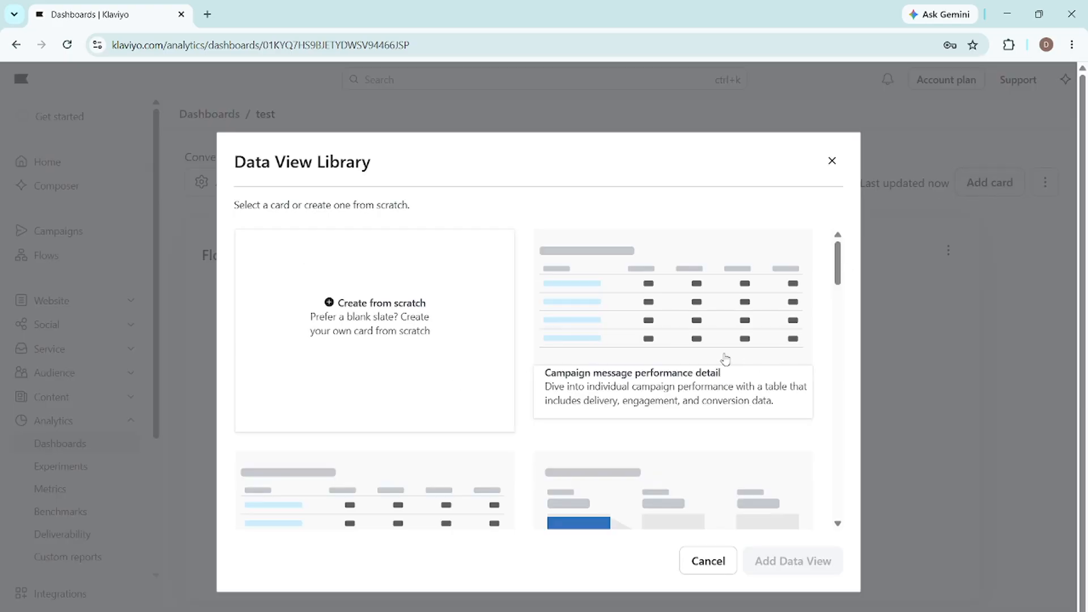
{"action": "scroll", "coordinate": [719, 359], "scroll_direction": "down", "scroll_amount": 3}
{"action": "scroll", "coordinate": [539, 377], "scroll_direction": "down", "scroll_amount": 2}
{"action": "scroll", "coordinate": [442, 382], "scroll_direction": "down", "scroll_amount": 10}
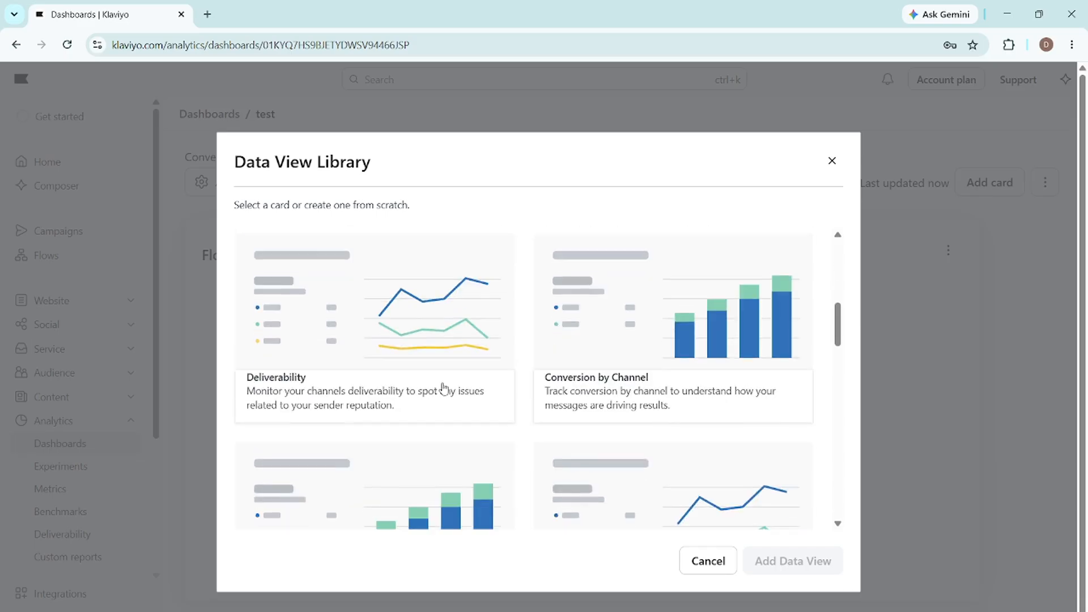
{"action": "scroll", "coordinate": [567, 385], "scroll_direction": "up", "scroll_amount": 15}
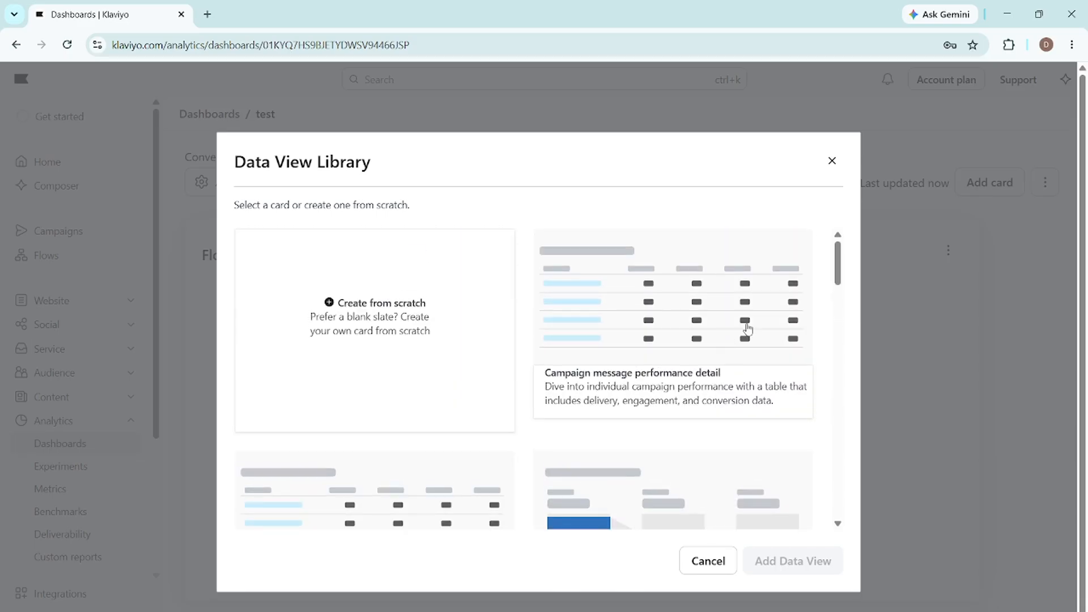
{"action": "scroll", "coordinate": [649, 333], "scroll_direction": "down", "scroll_amount": 1}
{"action": "left_click", "coordinate": [649, 334]}
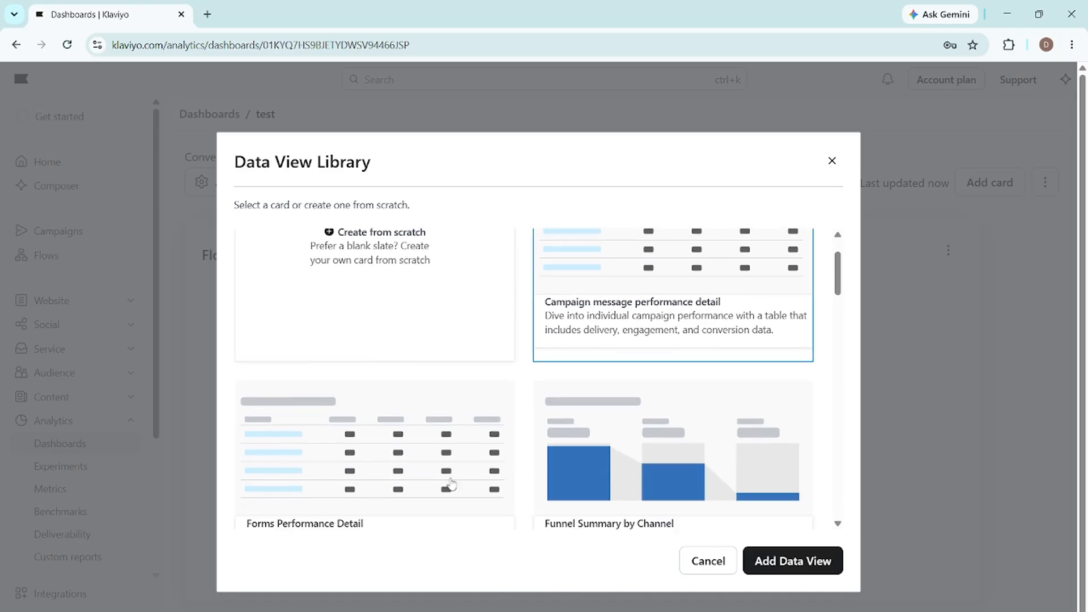
{"action": "scroll", "coordinate": [451, 483], "scroll_direction": "down", "scroll_amount": 15}
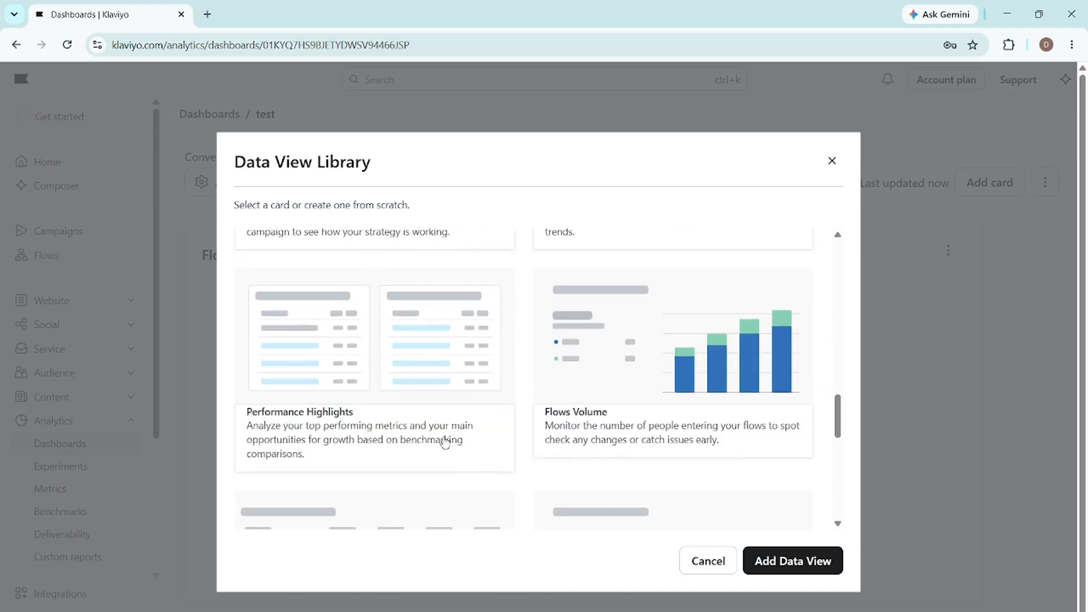
{"action": "scroll", "coordinate": [721, 367], "scroll_direction": "down", "scroll_amount": 5}
{"action": "scroll", "coordinate": [646, 345], "scroll_direction": "up", "scroll_amount": 8}
{"action": "scroll", "coordinate": [652, 362], "scroll_direction": "up", "scroll_amount": 10}
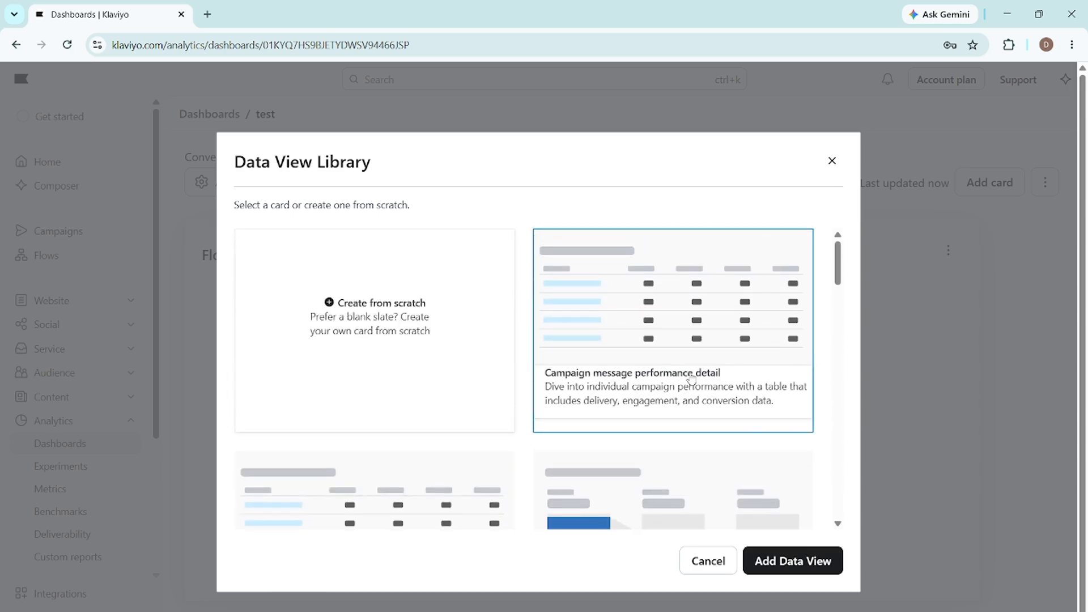
{"action": "left_click", "coordinate": [816, 561]}
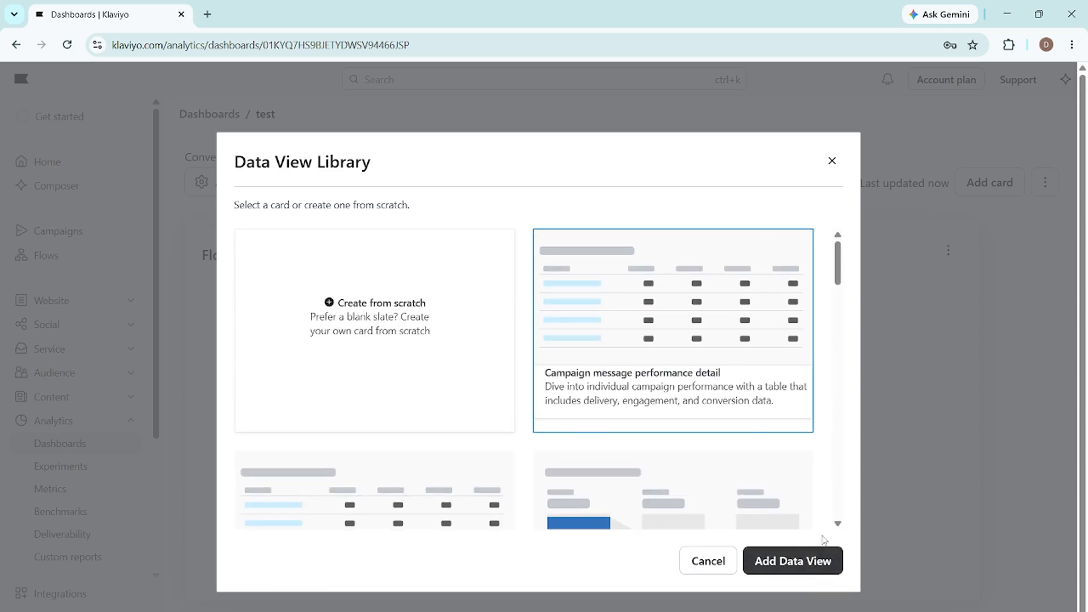
{"action": "left_click", "coordinate": [800, 556]}
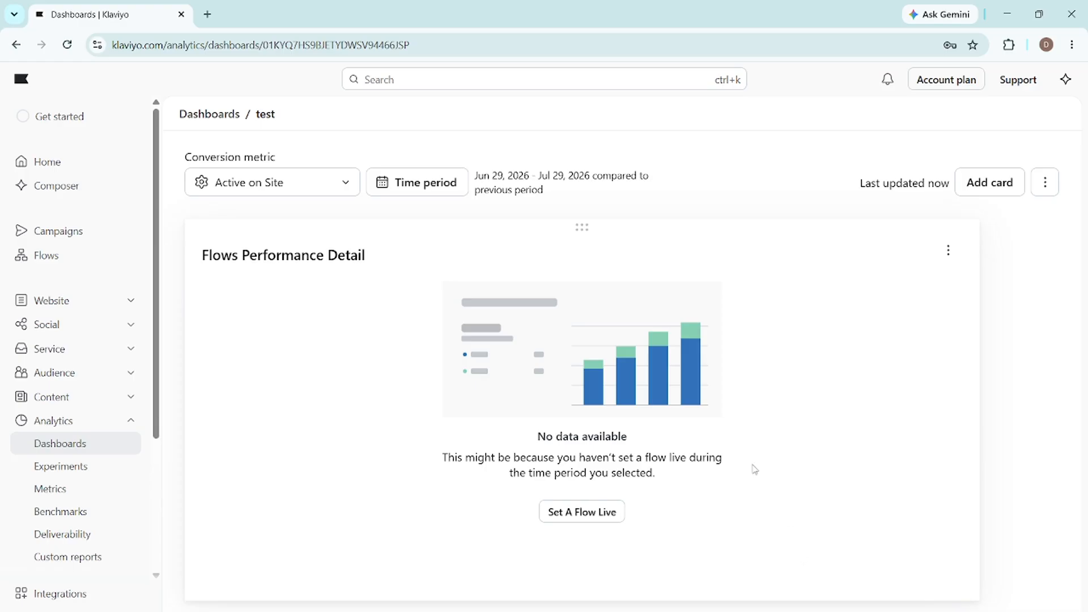
Review the flow and campaign performance cards on the test dashboard.
{"action": "scroll", "coordinate": [723, 461], "scroll_direction": "down", "scroll_amount": 6}
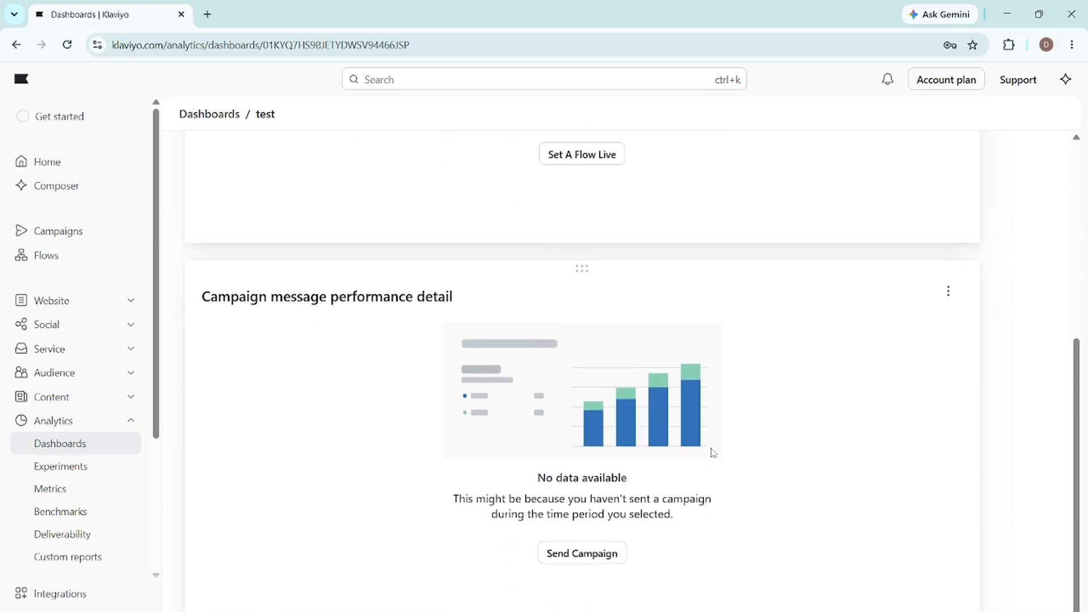
{"action": "scroll", "coordinate": [713, 453], "scroll_direction": "up", "scroll_amount": 6}
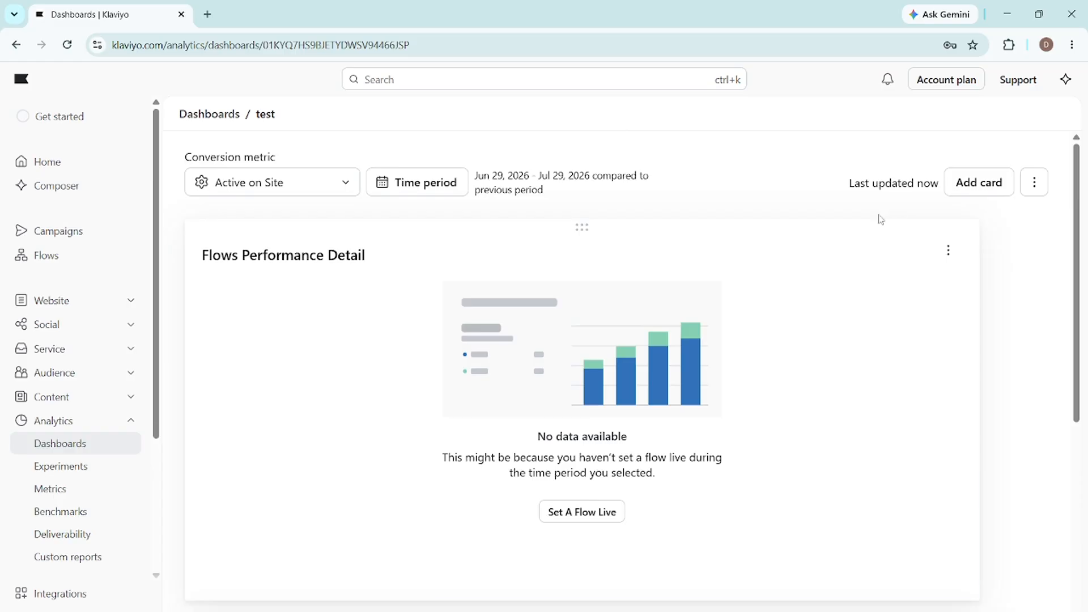
{"action": "scroll", "coordinate": [702, 360], "scroll_direction": "down", "scroll_amount": 3}
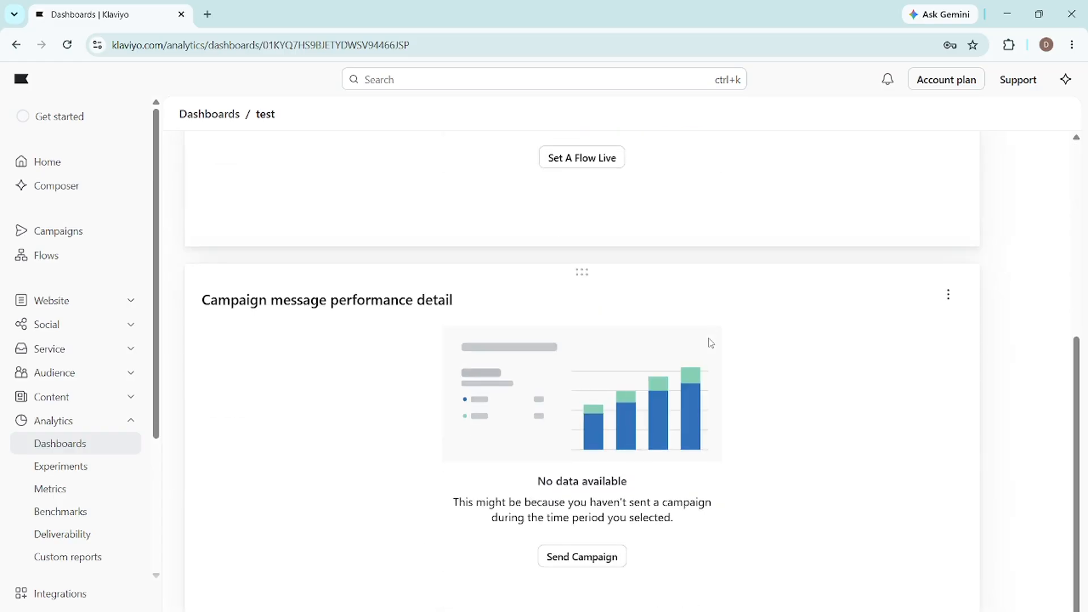
{"action": "scroll", "coordinate": [705, 328], "scroll_direction": "up", "scroll_amount": 3}
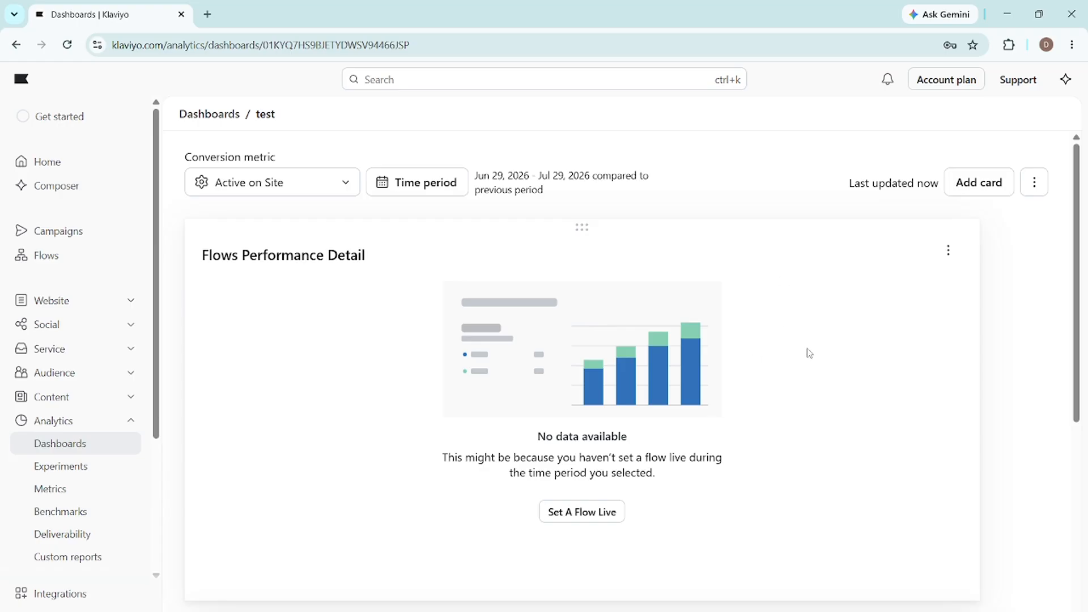
{"action": "scroll", "coordinate": [740, 365], "scroll_direction": "down", "scroll_amount": 6}
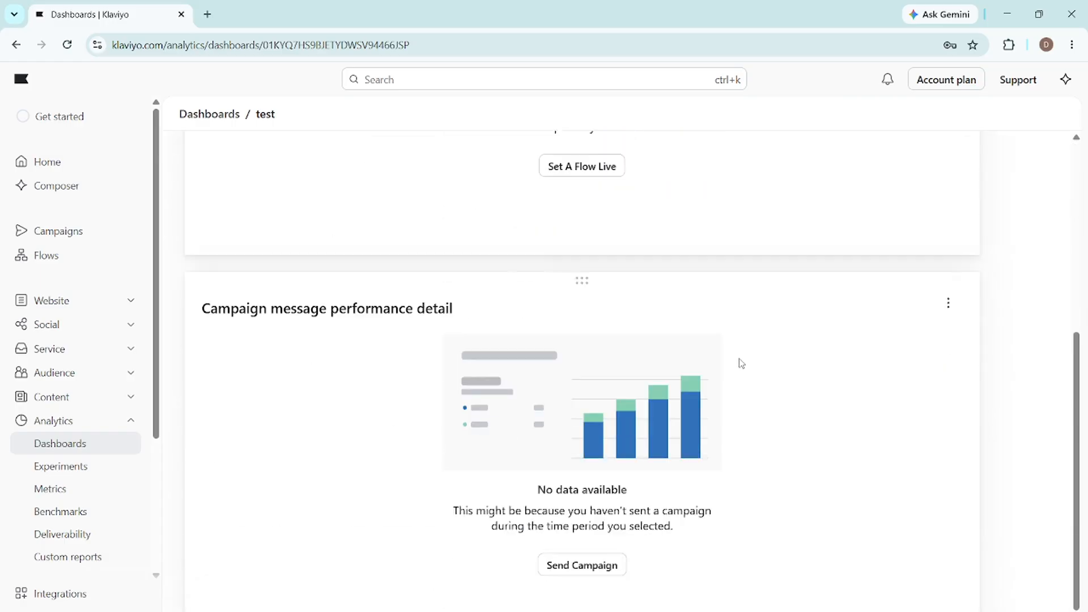
{"action": "scroll", "coordinate": [742, 364], "scroll_direction": "up", "scroll_amount": 3}
{"action": "scroll", "coordinate": [743, 362], "scroll_direction": "up", "scroll_amount": 3}
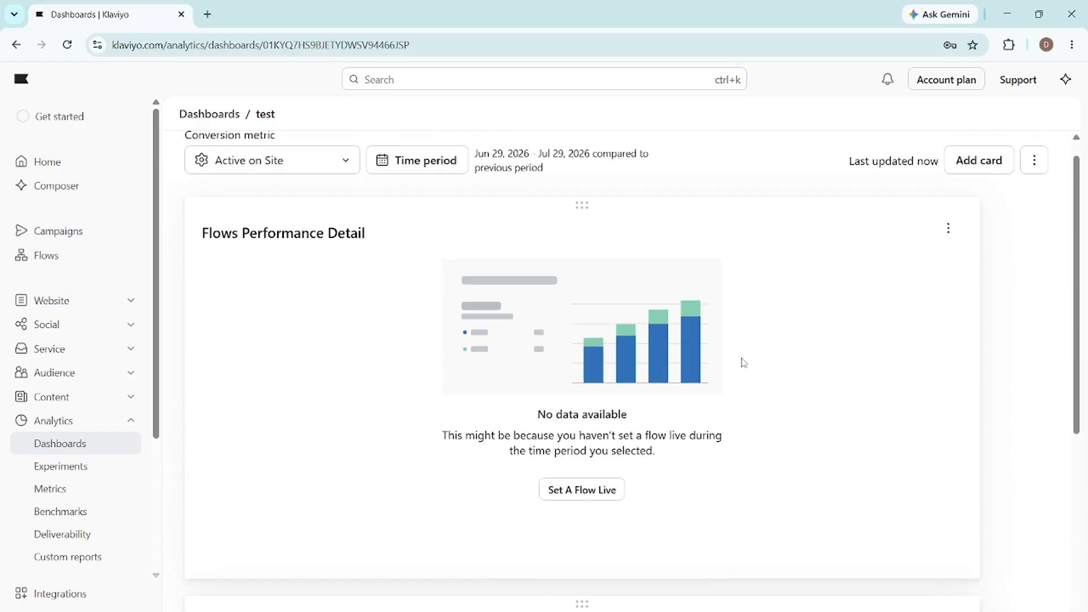